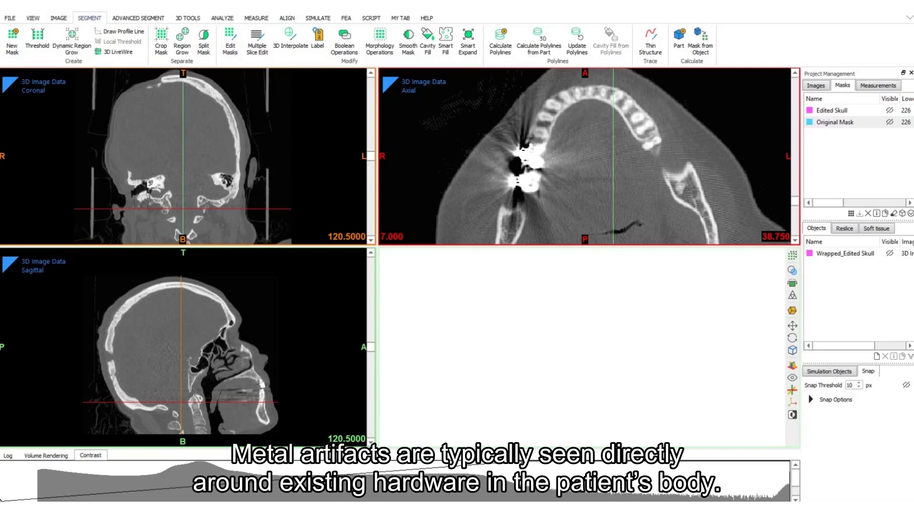
# Show the Original Mask and examine the metal scatter around the teeth through the axial slices.
pyautogui.scroll(7, 584, 156)
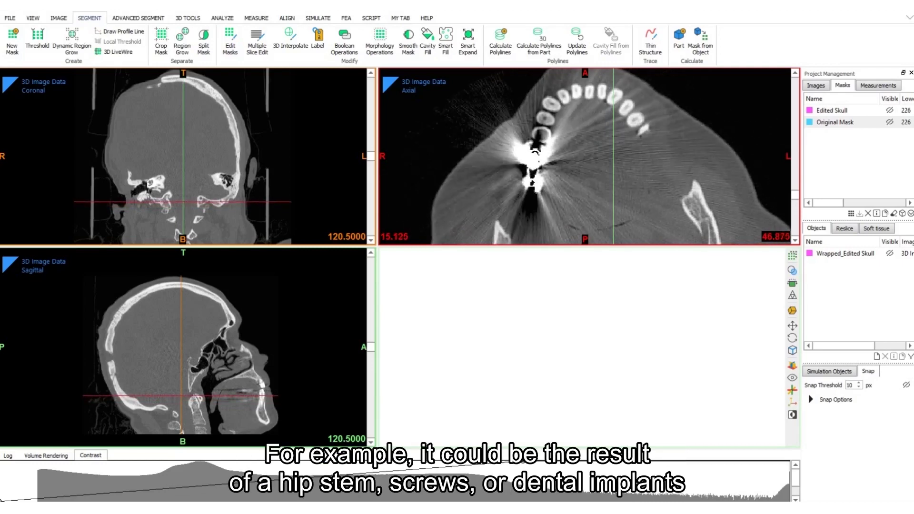
pyautogui.scroll(-5, 584, 157)
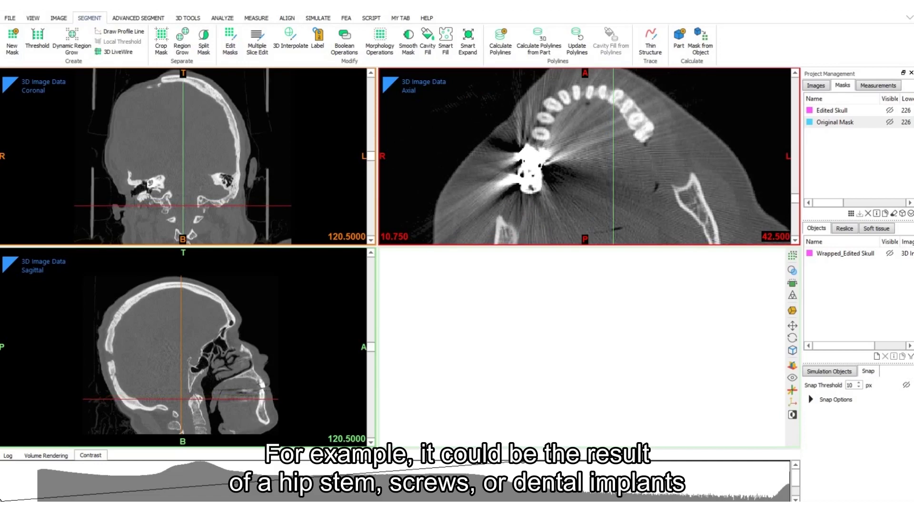
pyautogui.scroll(-6, 585, 156)
pyautogui.scroll(5, 585, 157)
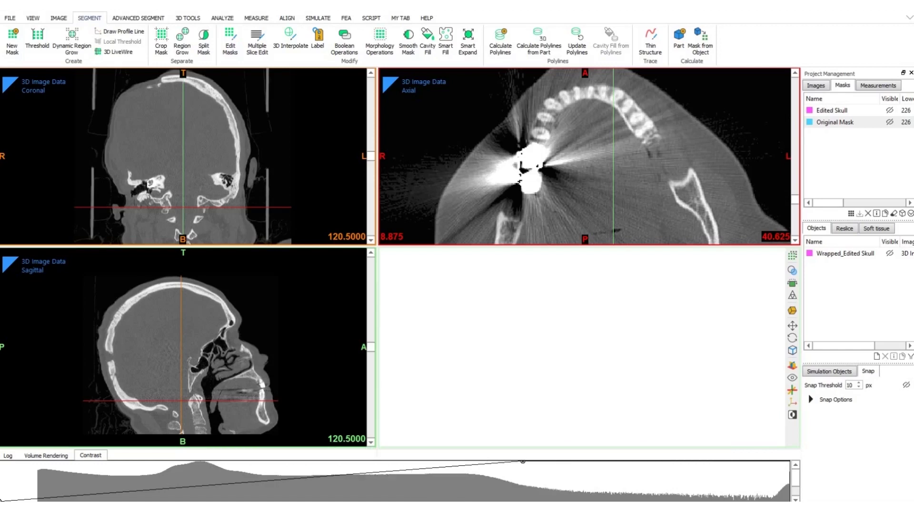
pyautogui.click(890, 122)
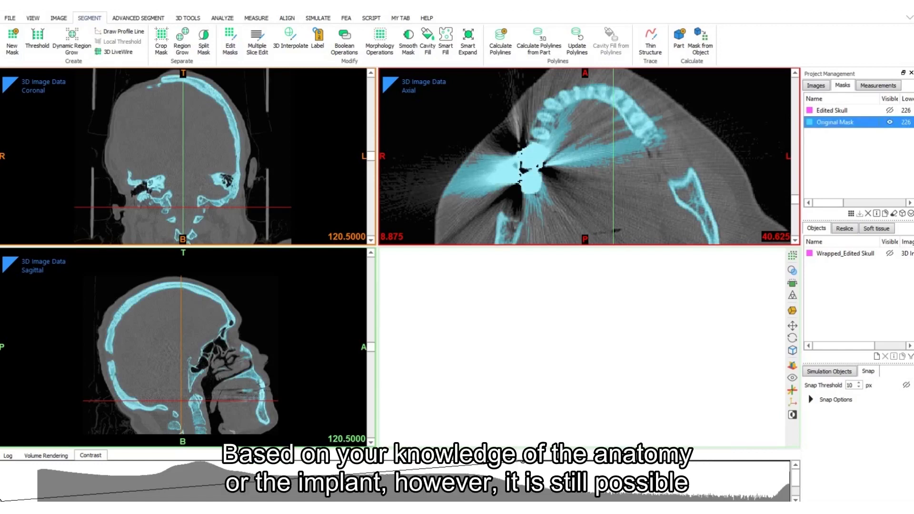
pyautogui.scroll(-6, 586, 156)
pyautogui.scroll(12, 585, 156)
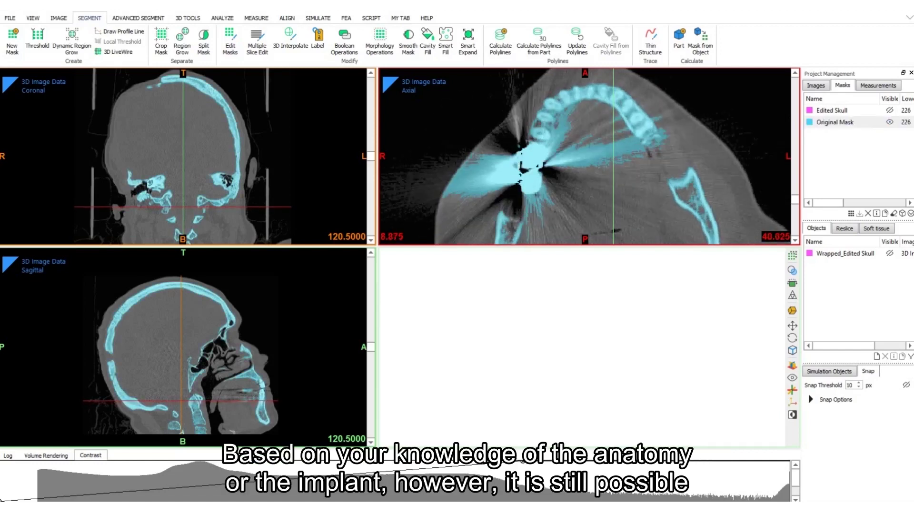
pyautogui.scroll(19, 585, 157)
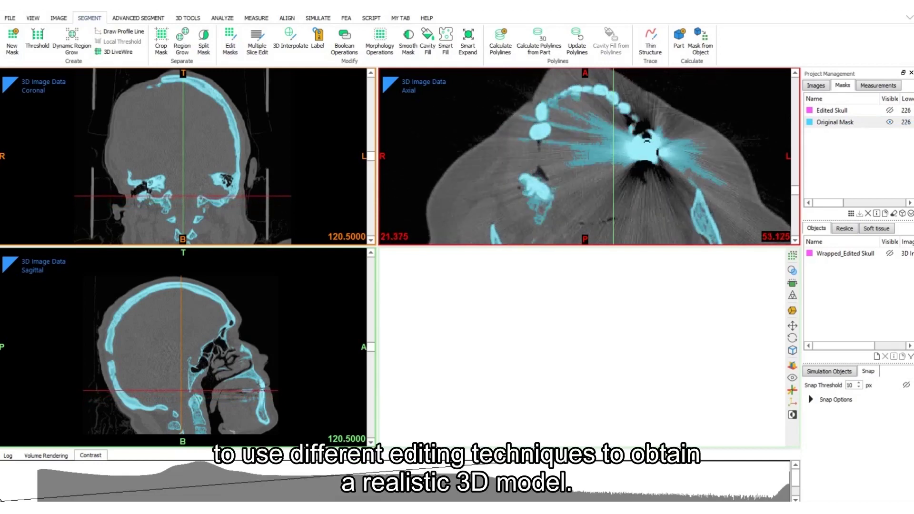
pyautogui.scroll(-6, 585, 157)
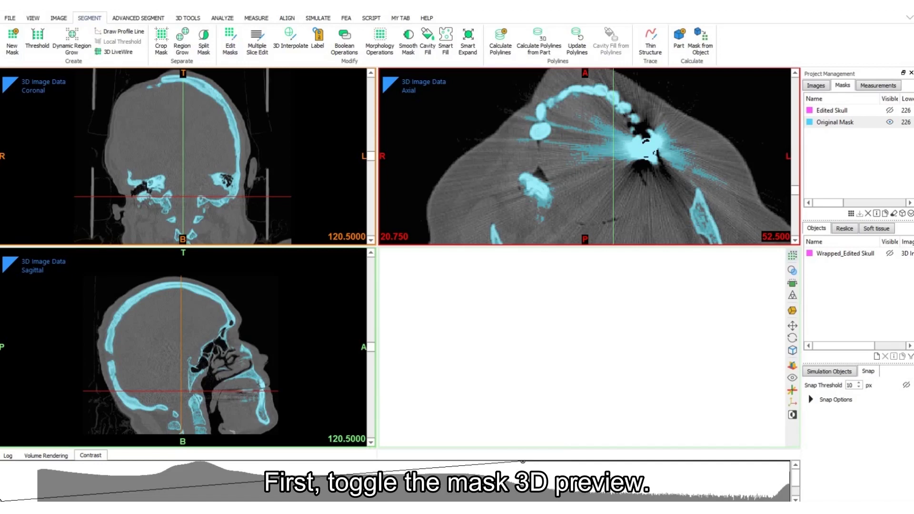
# Turn on the 3D preview of the Original Mask and face the skull toward the front.
pyautogui.click(792, 255)
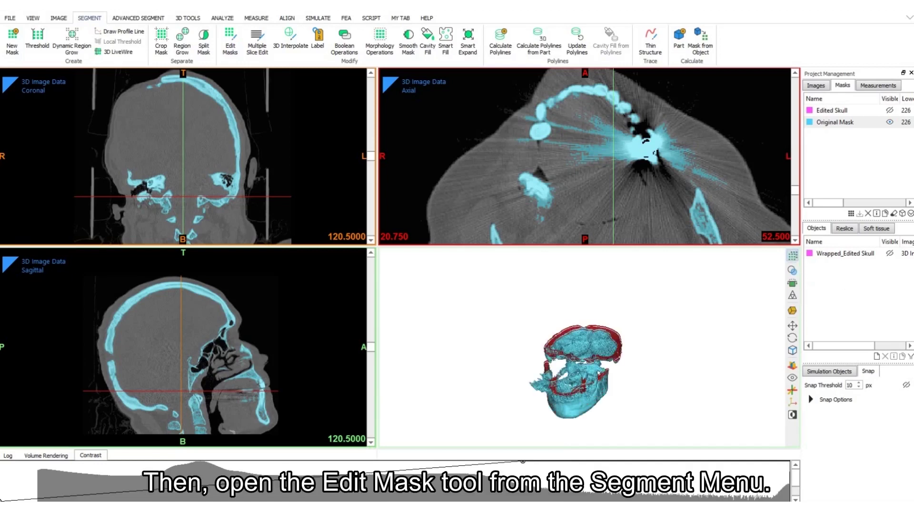
pyautogui.scroll(3, 581, 343)
pyautogui.moveTo(580, 343); pyautogui.dragTo(621, 343, button='right')
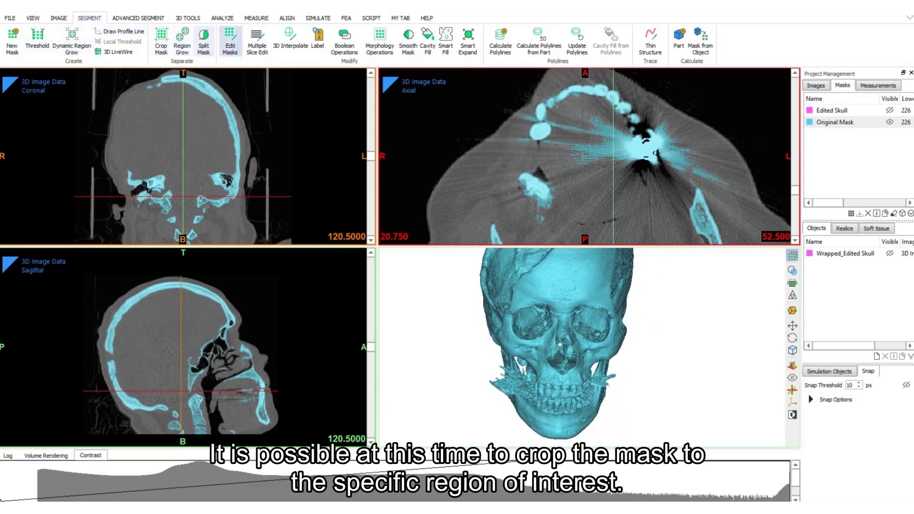
# Start editing the Original Mask and crop the editing region in the sagittal view to the area around the teeth.
pyautogui.click(230, 42)
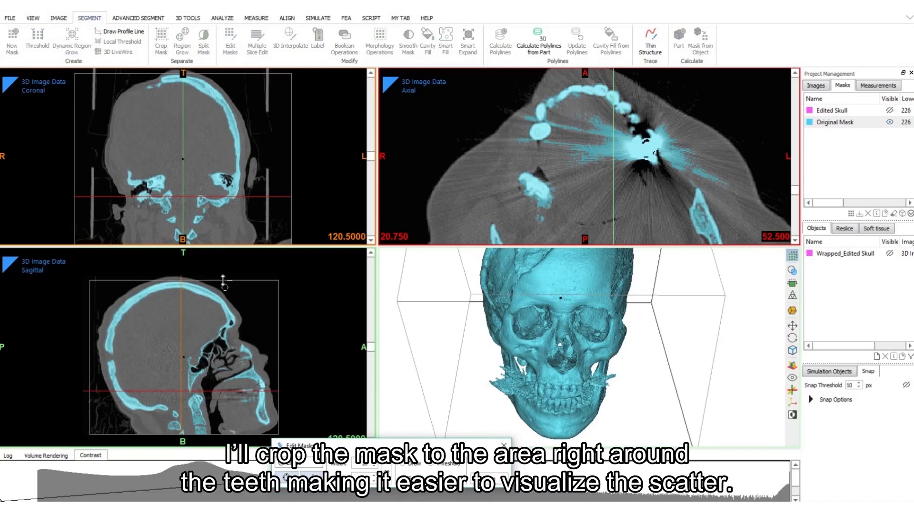
pyautogui.moveTo(223, 281); pyautogui.dragTo(230, 382)
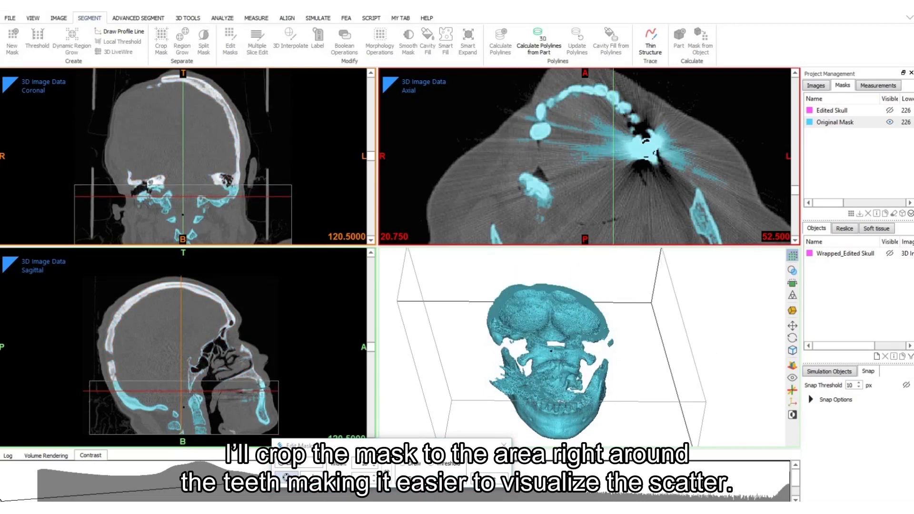
pyautogui.moveTo(233, 420); pyautogui.dragTo(230, 407)
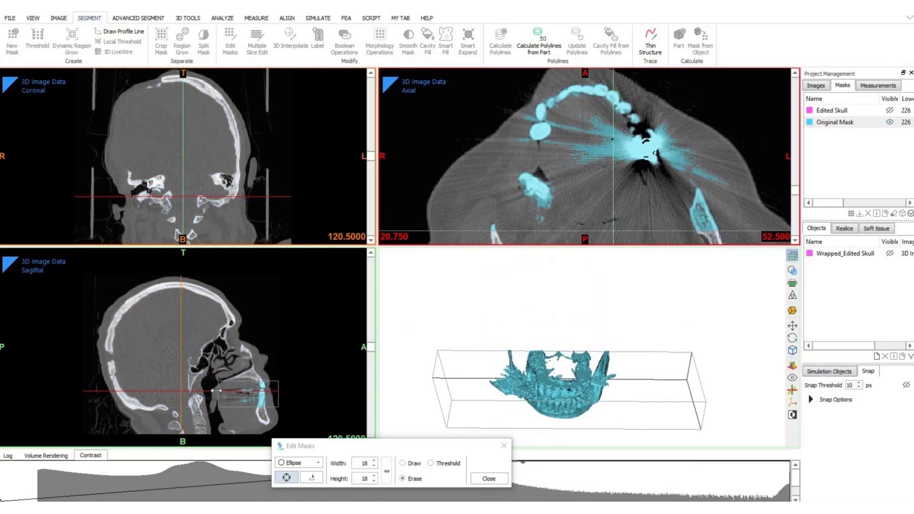
pyautogui.moveTo(230, 384); pyautogui.dragTo(231, 388)
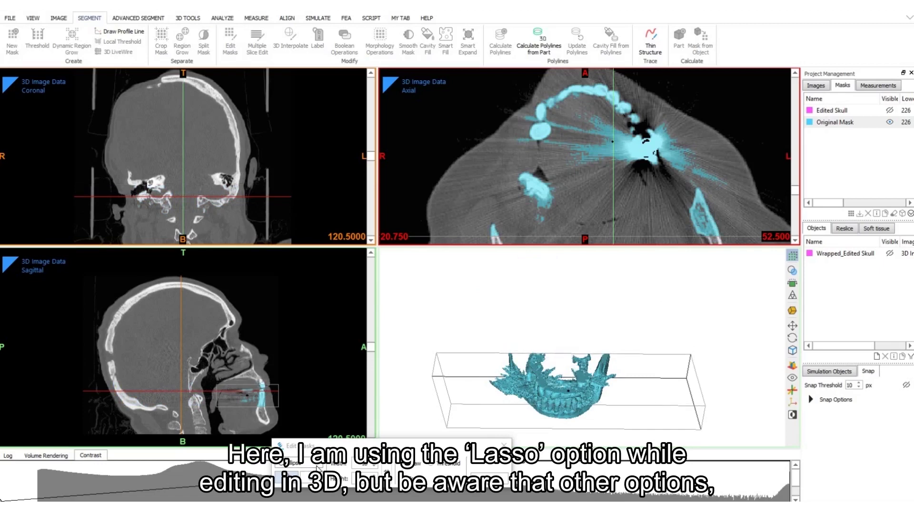
# Choose the Lasso shape for erasing, then lower the editing box's upper limit and extend it farther back to fit the scatter.
pyautogui.click(291, 463)
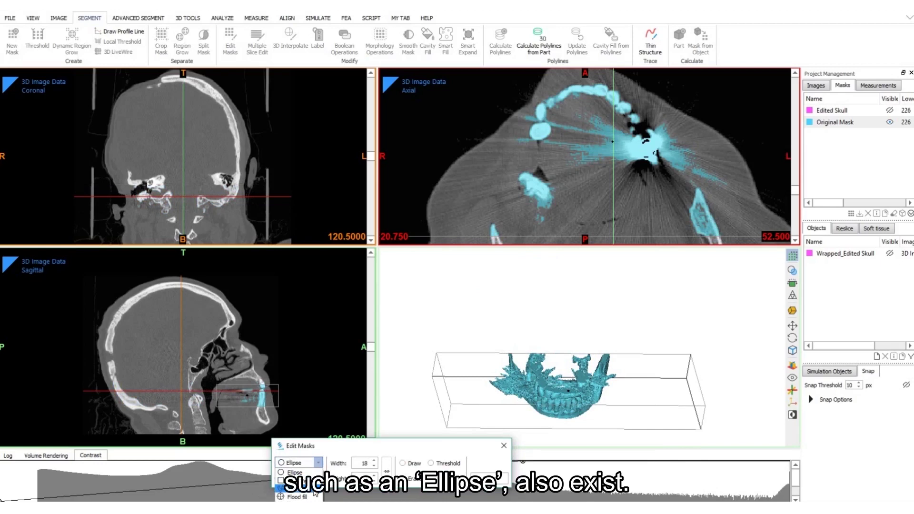
pyautogui.click(314, 490)
pyautogui.moveTo(492, 402)
pyautogui.mouseDown(button='right')
pyautogui.moveTo(496, 414)
pyautogui.moveTo(476, 419)
pyautogui.mouseUp(button='right')
pyautogui.scroll(1, 529, 356)
pyautogui.moveTo(643, 402); pyautogui.dragTo(658, 397, button='middle')
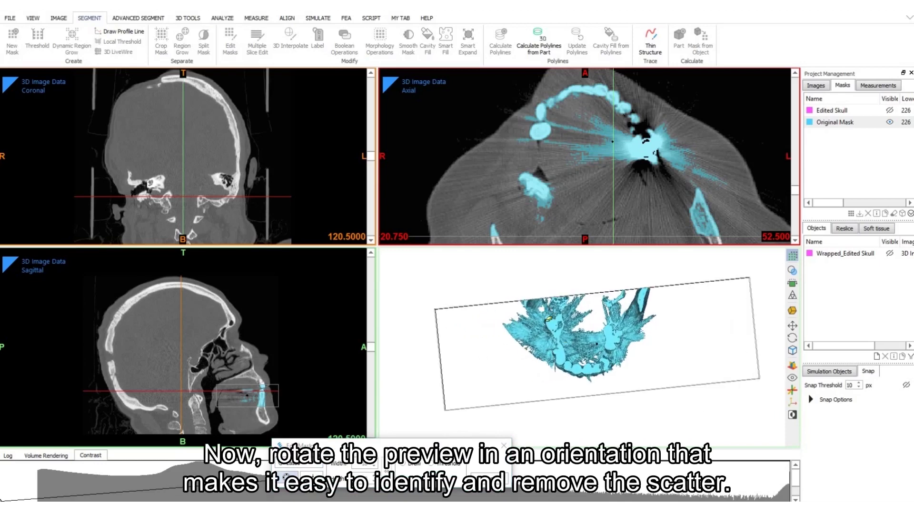
pyautogui.scroll(2, 580, 329)
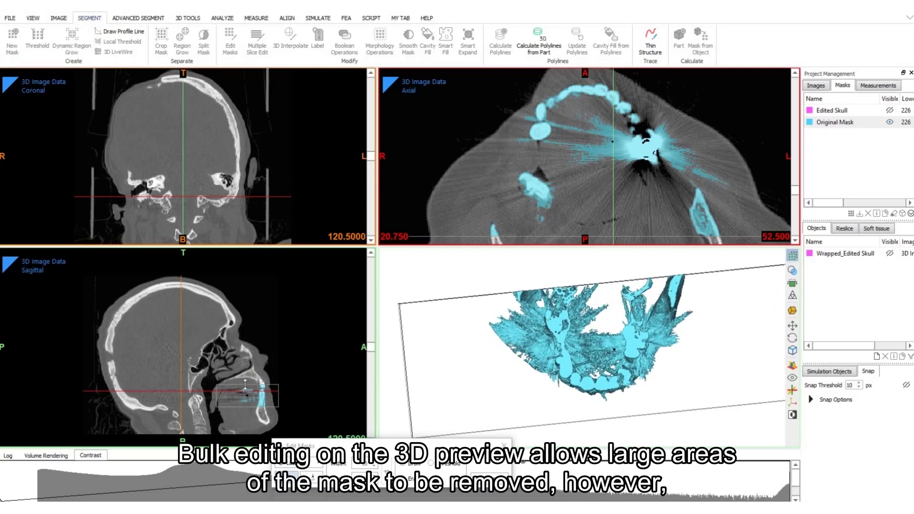
pyautogui.moveTo(245, 385); pyautogui.dragTo(247, 387)
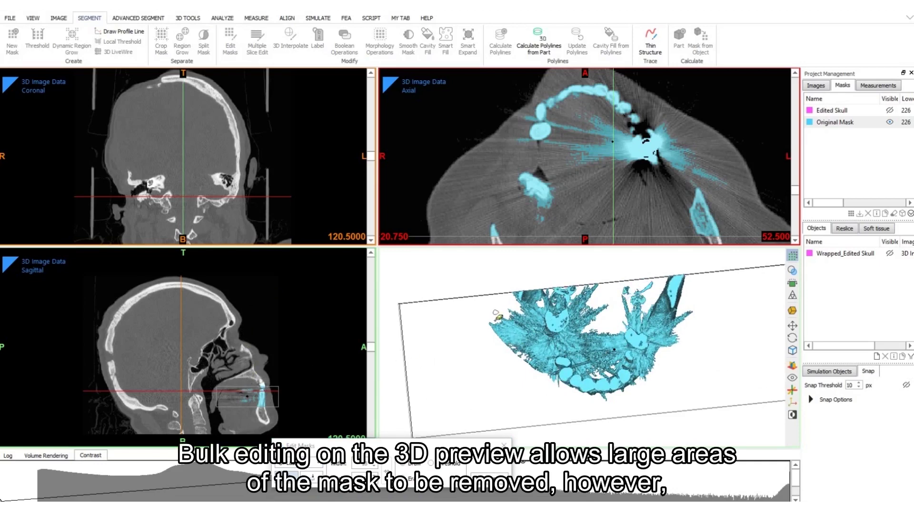
pyautogui.moveTo(216, 397); pyautogui.dragTo(201, 396)
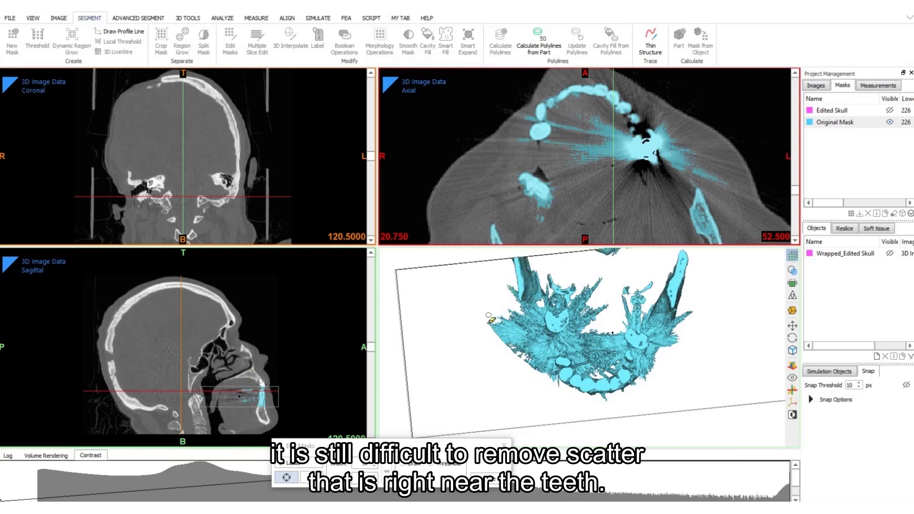
# Erase the metal scatter outside both sides of the dental arch and inside it with the Lasso in the 3D preview.
pyautogui.moveTo(489, 323)
pyautogui.mouseDown()
pyautogui.moveTo(540, 306)
pyautogui.moveTo(558, 389)
pyautogui.moveTo(499, 384)
pyautogui.moveTo(469, 334)
pyautogui.moveTo(476, 326)
pyautogui.mouseUp()
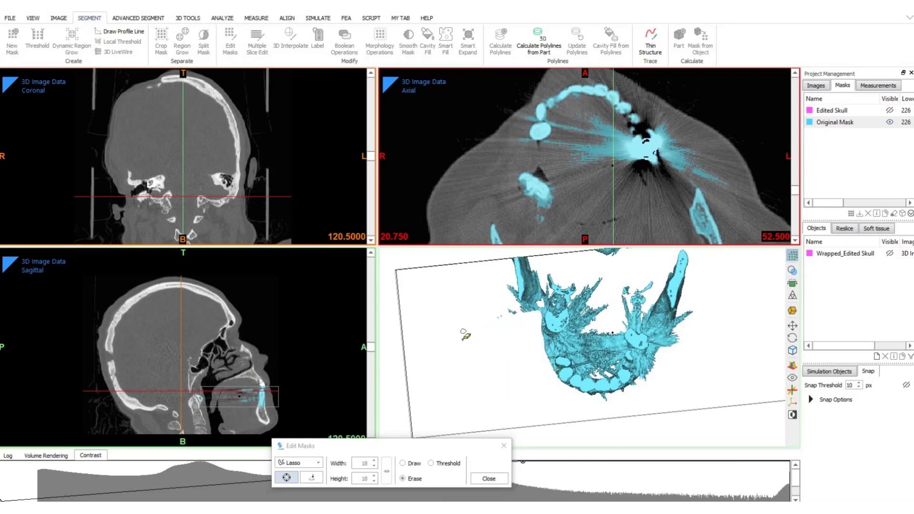
pyautogui.scroll(1, 569, 320)
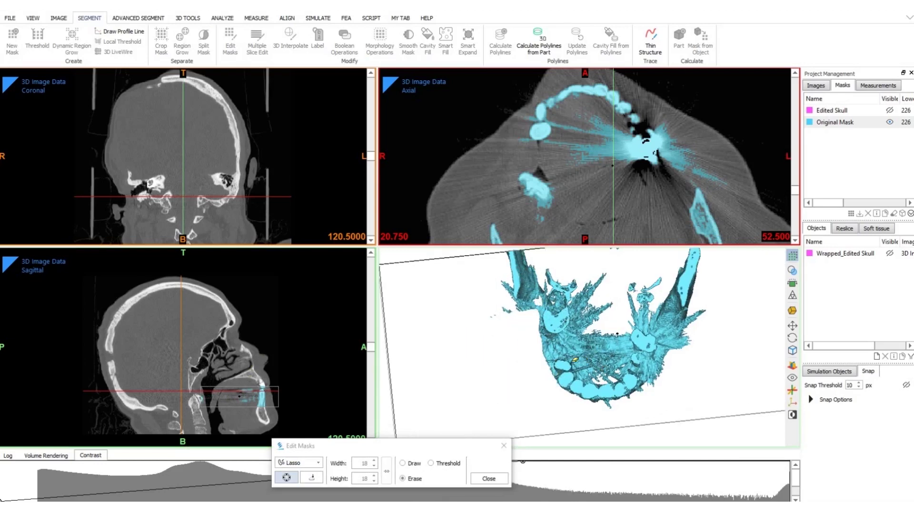
pyautogui.moveTo(578, 371)
pyautogui.mouseDown()
pyautogui.moveTo(588, 380)
pyautogui.moveTo(616, 375)
pyautogui.moveTo(631, 324)
pyautogui.moveTo(650, 307)
pyautogui.moveTo(607, 266)
pyautogui.moveTo(583, 267)
pyautogui.moveTo(575, 362)
pyautogui.mouseUp()
pyautogui.moveTo(591, 377); pyautogui.dragTo(594, 316, button='right')
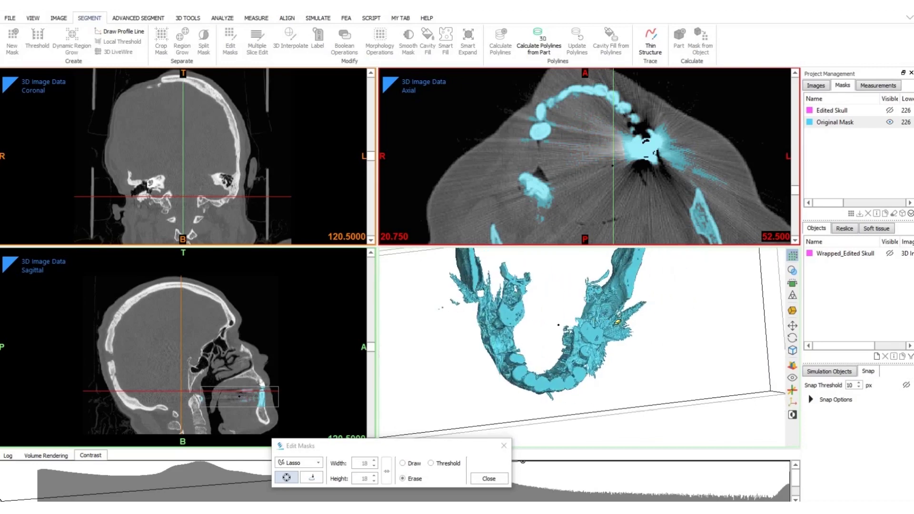
pyautogui.moveTo(615, 321)
pyautogui.mouseDown()
pyautogui.moveTo(635, 295)
pyautogui.moveTo(646, 296)
pyautogui.moveTo(648, 328)
pyautogui.moveTo(599, 371)
pyautogui.moveTo(592, 363)
pyautogui.moveTo(615, 321)
pyautogui.mouseUp()
pyautogui.moveTo(567, 350); pyautogui.dragTo(384, 332, button='right')
pyautogui.moveTo(382, 329); pyautogui.dragTo(379, 307, button='middle')
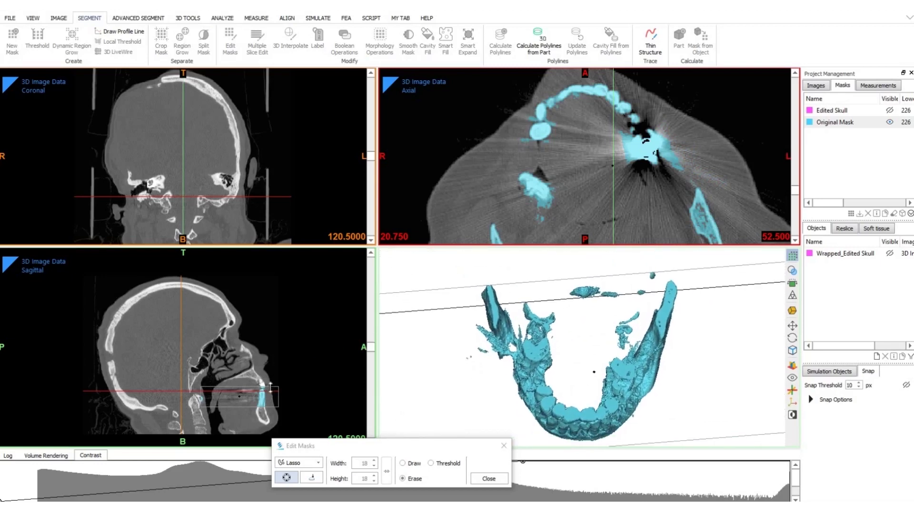
# Lower the editing box's upper limit, erase the remaining scatter beside the right jaw, and finish the 3D mask edit.
pyautogui.moveTo(270, 387); pyautogui.dragTo(271, 390)
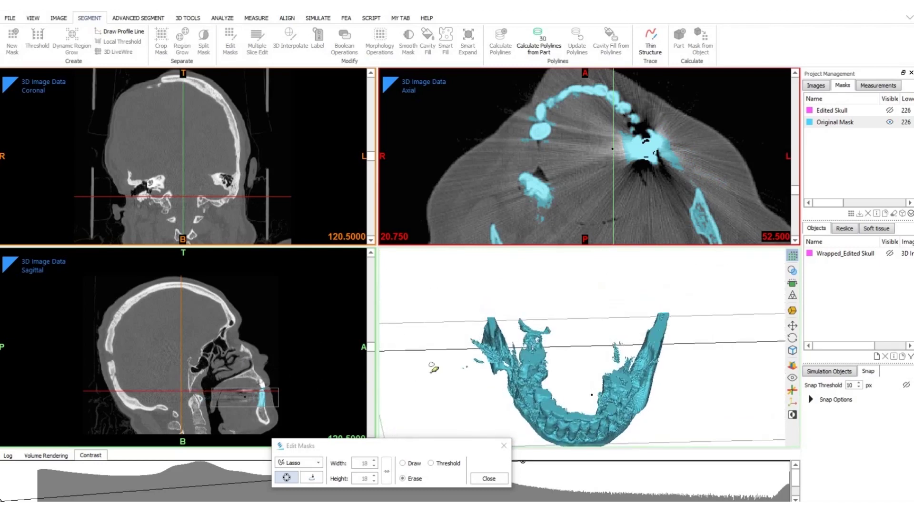
pyautogui.moveTo(466, 381); pyautogui.dragTo(484, 299, button='right')
pyautogui.moveTo(486, 300)
pyautogui.mouseDown()
pyautogui.moveTo(514, 314)
pyautogui.moveTo(511, 344)
pyautogui.moveTo(479, 339)
pyautogui.moveTo(466, 325)
pyautogui.moveTo(471, 309)
pyautogui.mouseUp()
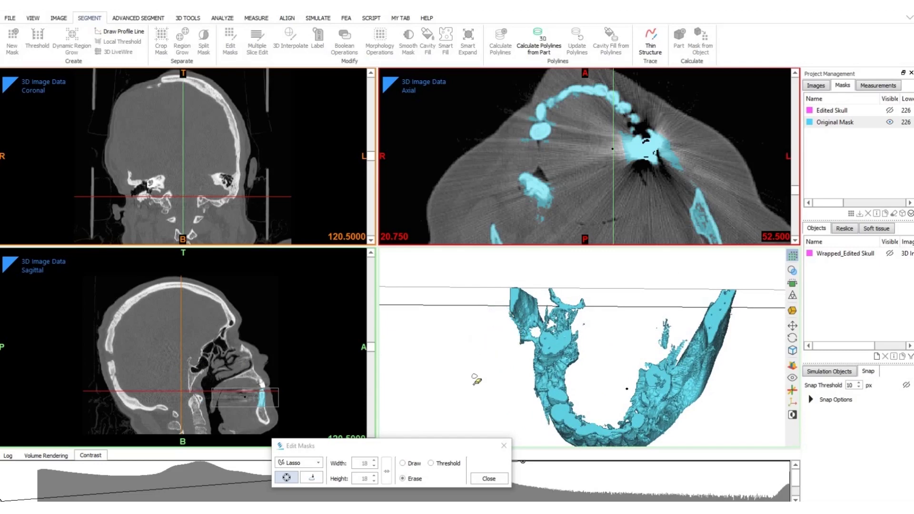
pyautogui.click(489, 479)
# Start another mask edit with the Ellipse shape and local Threshold mode, setting the minimum to 600 HU.
pyautogui.moveTo(528, 358)
pyautogui.mouseDown(button='right')
pyautogui.moveTo(543, 355)
pyautogui.moveTo(535, 374)
pyautogui.mouseUp(button='right')
pyautogui.moveTo(536, 375); pyautogui.dragTo(521, 321, button='middle')
pyautogui.scroll(-1, 521, 321)
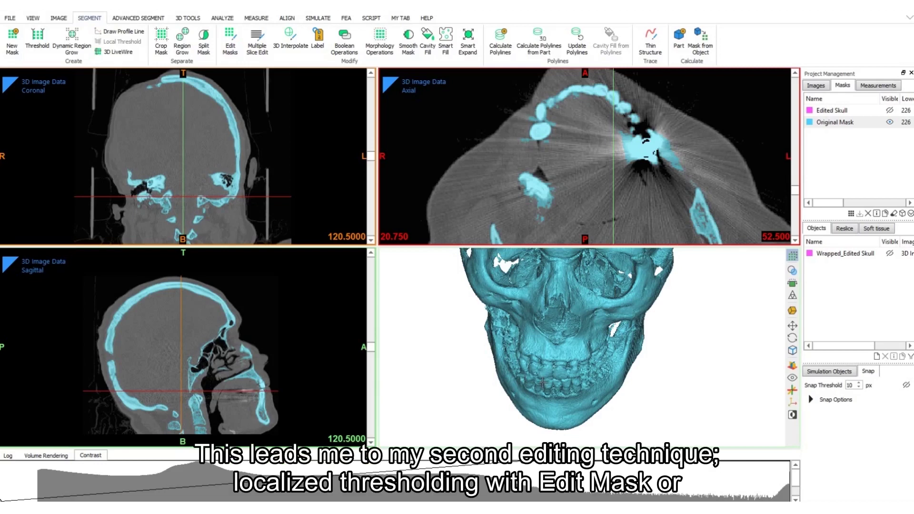
pyautogui.moveTo(531, 376); pyautogui.dragTo(542, 352, button='right')
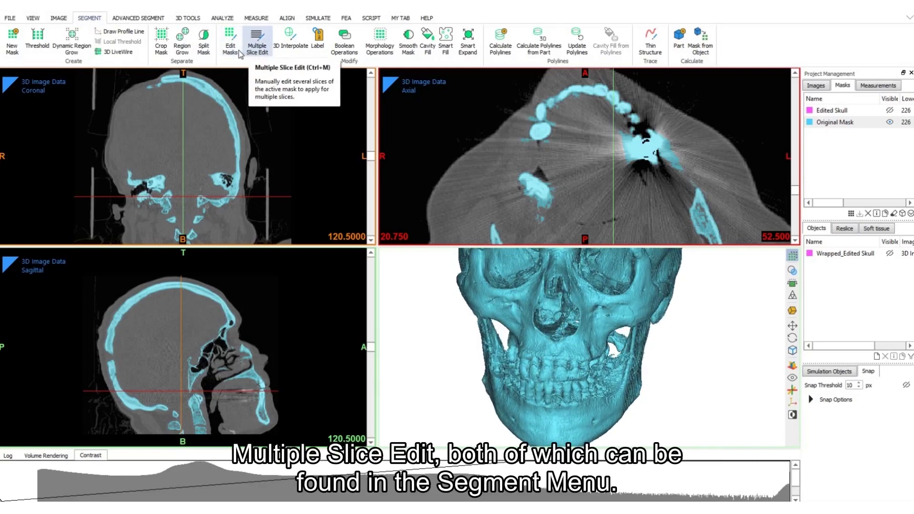
pyautogui.click(231, 47)
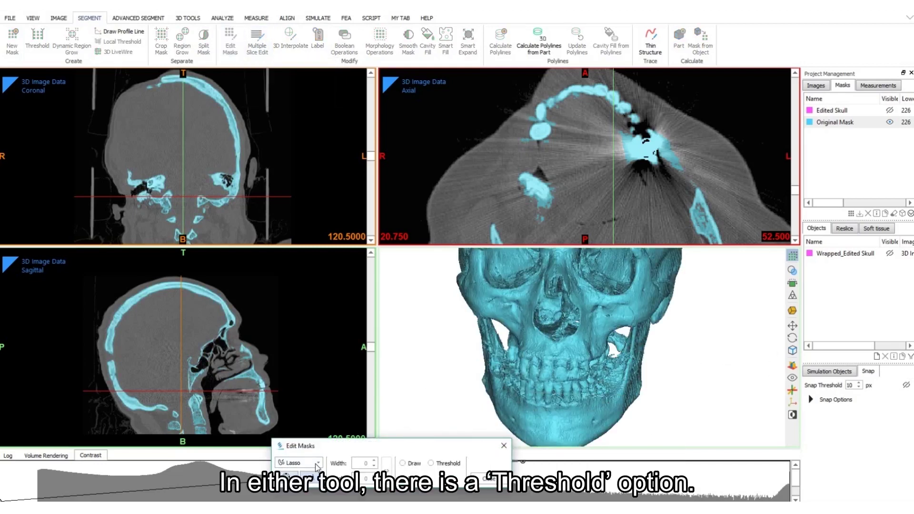
pyautogui.click(306, 466)
pyautogui.click(432, 470)
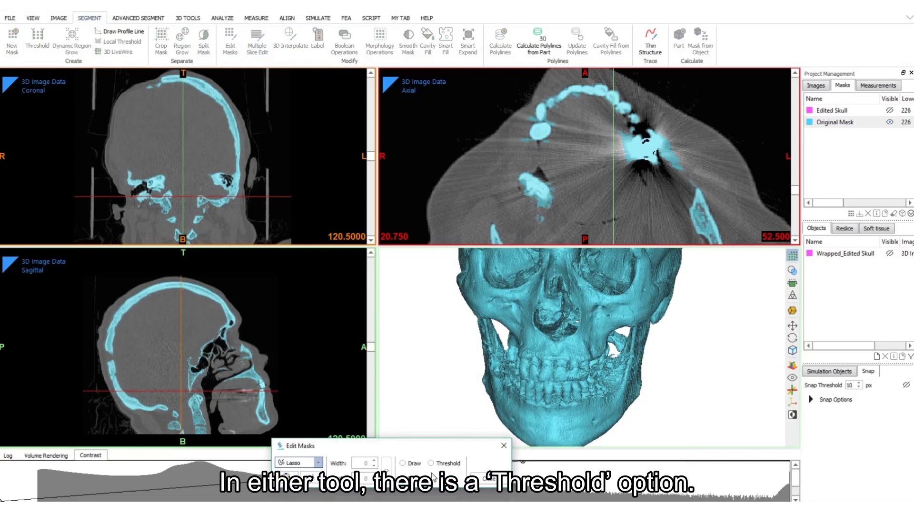
pyautogui.click(431, 465)
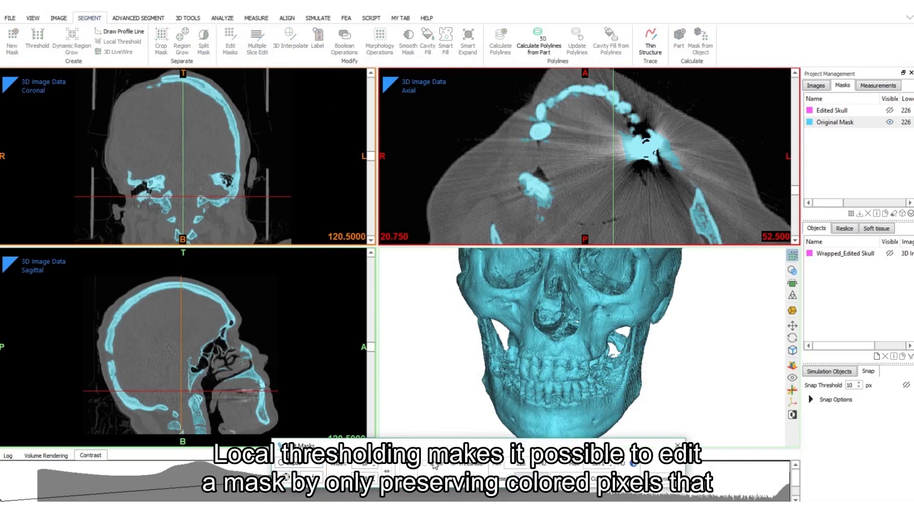
pyautogui.moveTo(427, 449); pyautogui.dragTo(168, 217)
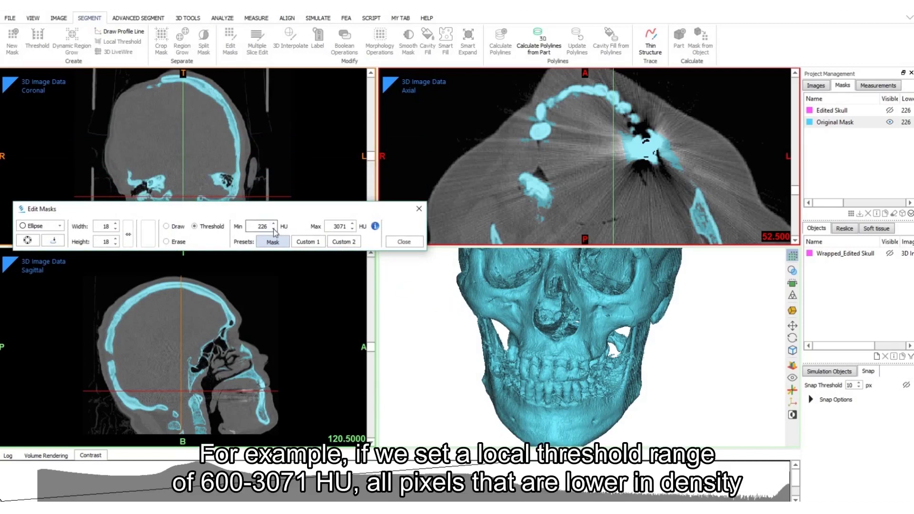
pyautogui.write('600')
pyautogui.press('Tab')
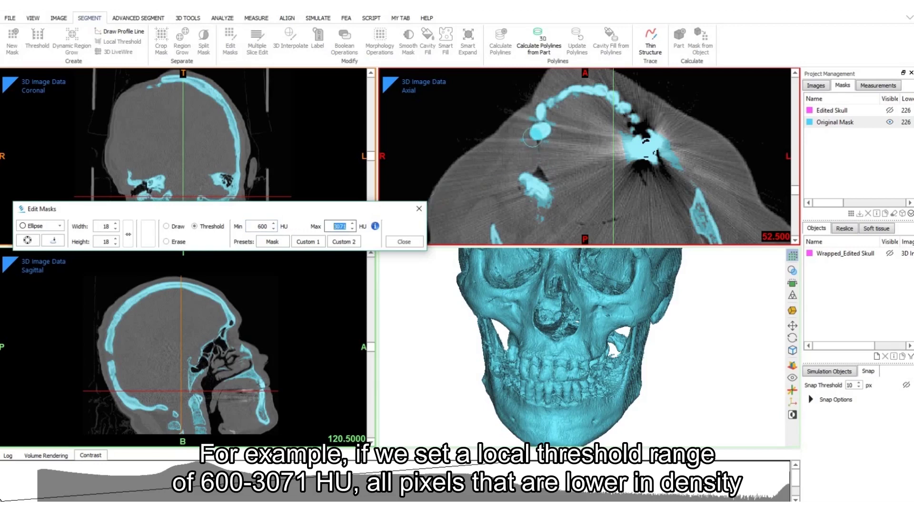
# Apply the local threshold brush around the teeth and metal in the axial slices to remove the lower-density scatter.
pyautogui.moveTo(531, 134)
pyautogui.mouseDown()
pyautogui.moveTo(558, 101)
pyautogui.moveTo(596, 103)
pyautogui.moveTo(680, 170)
pyautogui.mouseUp()
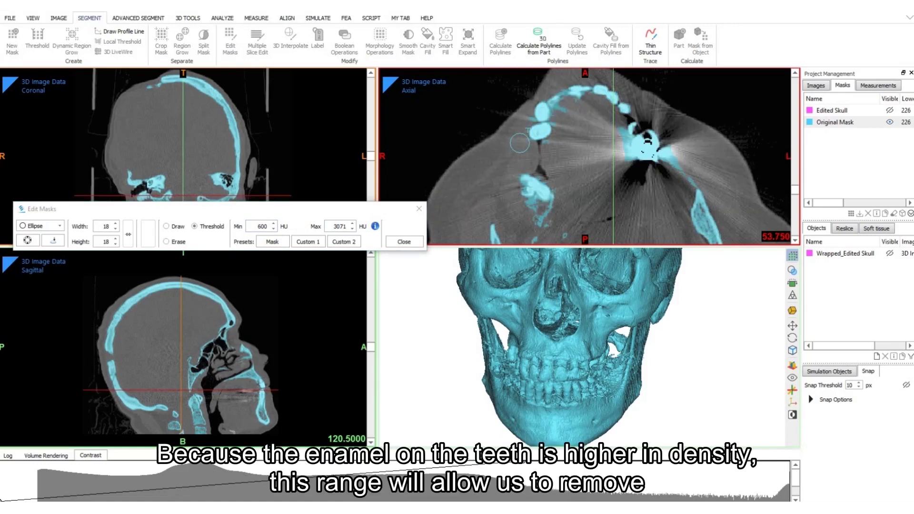
pyautogui.scroll(2, 519, 143)
pyautogui.scroll(-1, 596, 148)
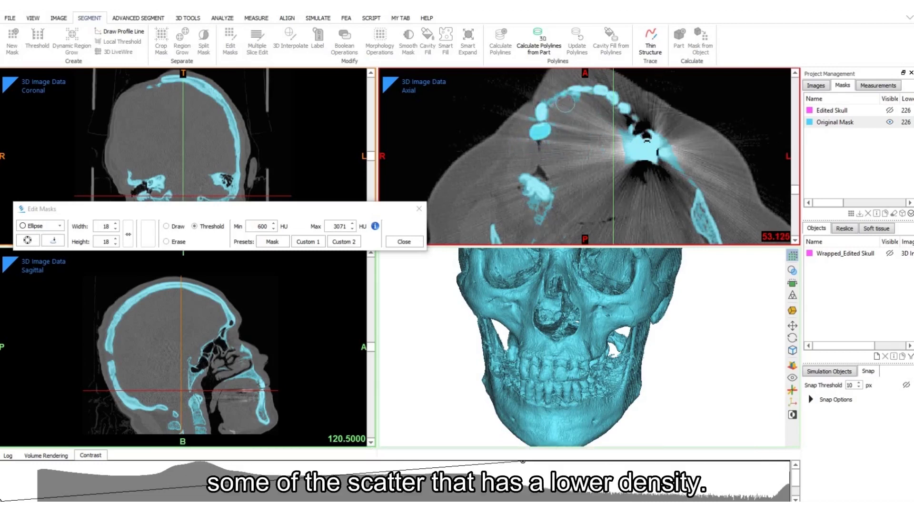
pyautogui.scroll(-1, 553, 145)
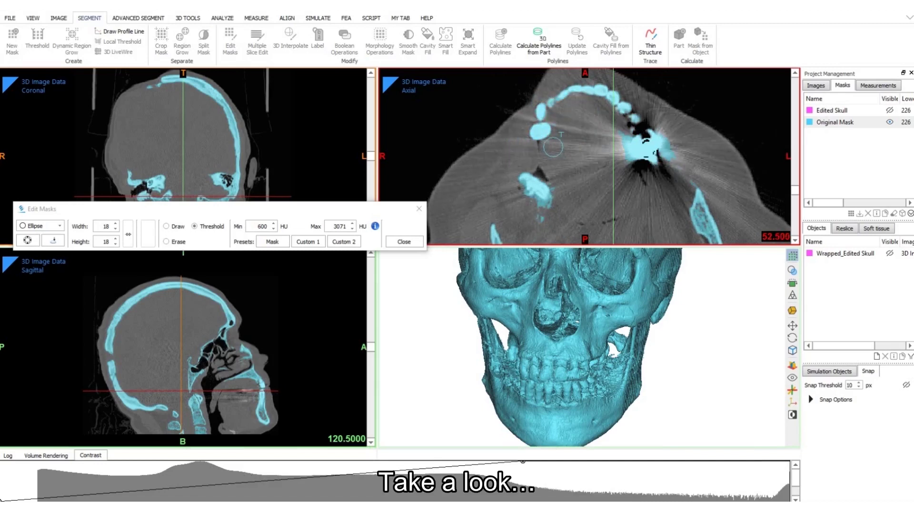
pyautogui.scroll(7, 553, 147)
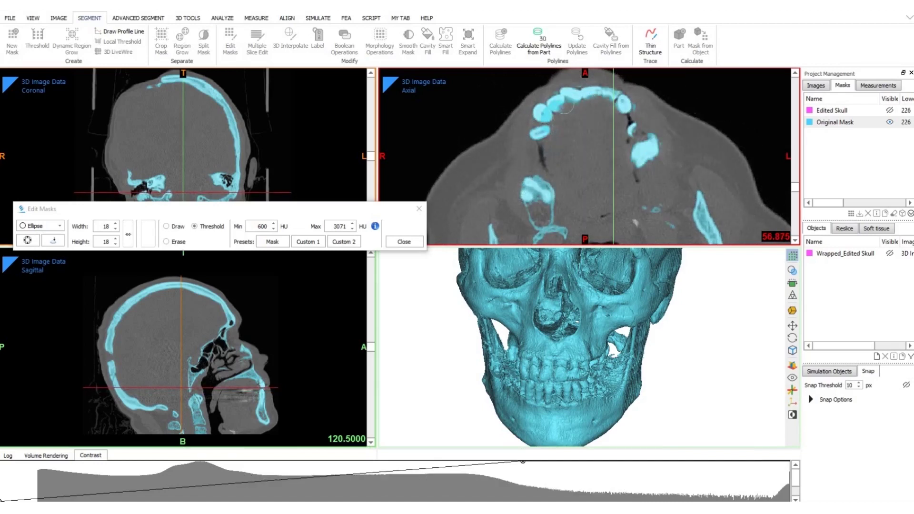
# Continue the 600 HU local threshold brush around the teeth and metal in the lower axial slices to strip the surrounding scatter.
pyautogui.moveTo(569, 101)
pyautogui.mouseDown()
pyautogui.moveTo(615, 94)
pyautogui.moveTo(638, 114)
pyautogui.moveTo(542, 106)
pyautogui.mouseUp()
pyautogui.scroll(-7, 601, 180)
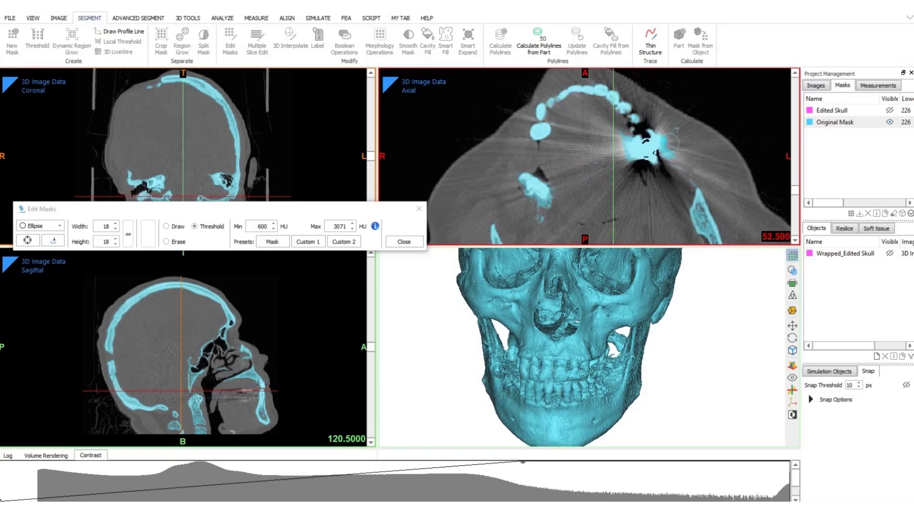
pyautogui.scroll(-3, 664, 157)
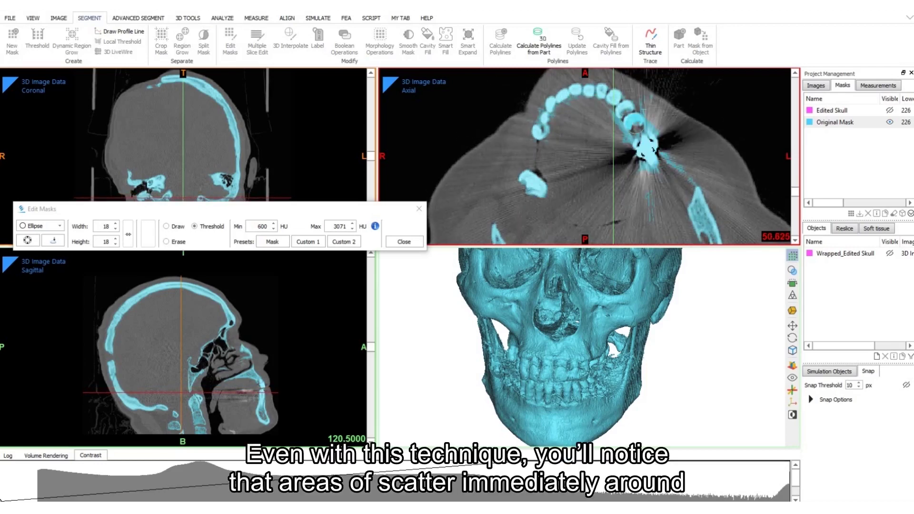
pyautogui.moveTo(633, 121)
pyautogui.mouseDown()
pyautogui.moveTo(554, 96)
pyautogui.moveTo(544, 120)
pyautogui.mouseUp()
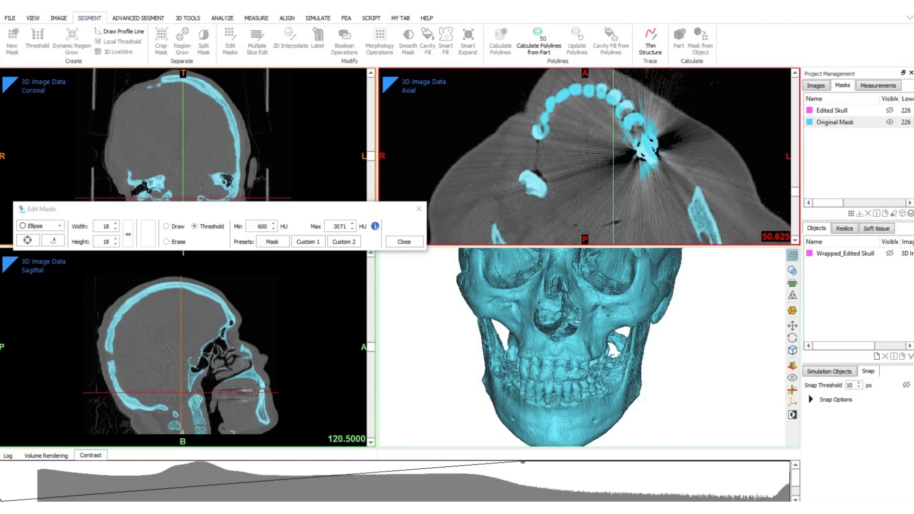
# Switch the mask edit to Erase mode and remove the scatter around the metal tooth on the patient's left side.
pyautogui.scroll(3, 657, 162)
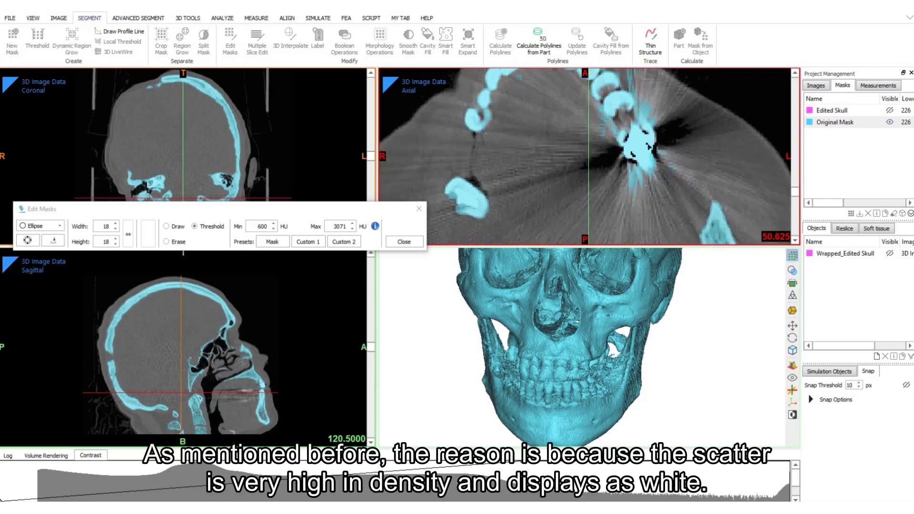
pyautogui.scroll(-3, 665, 150)
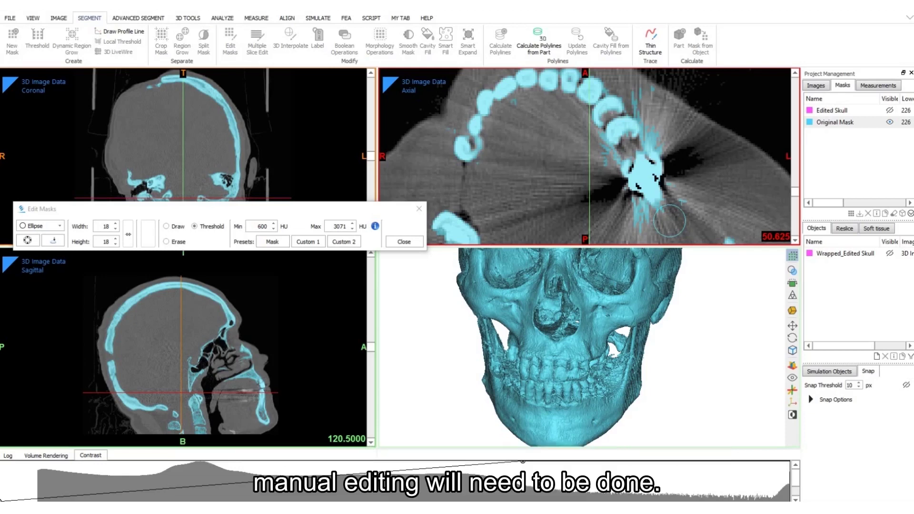
pyautogui.click(167, 242)
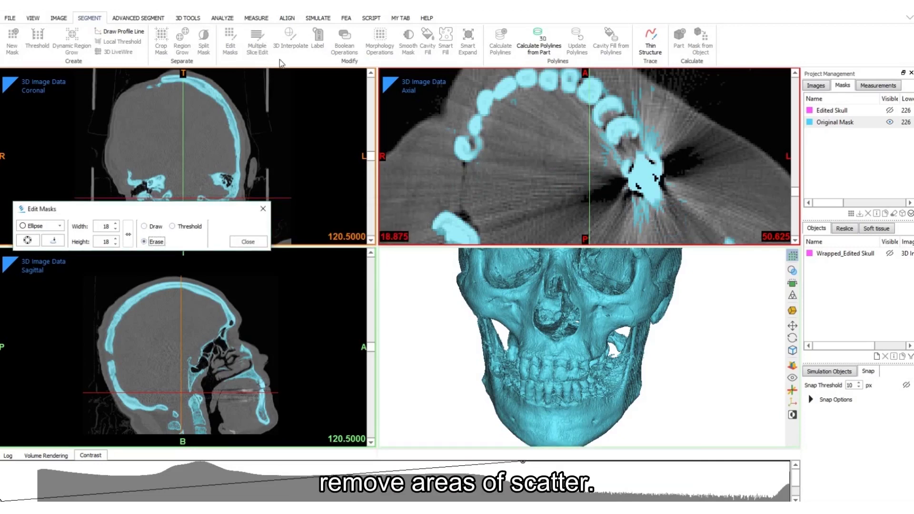
pyautogui.click(596, 145)
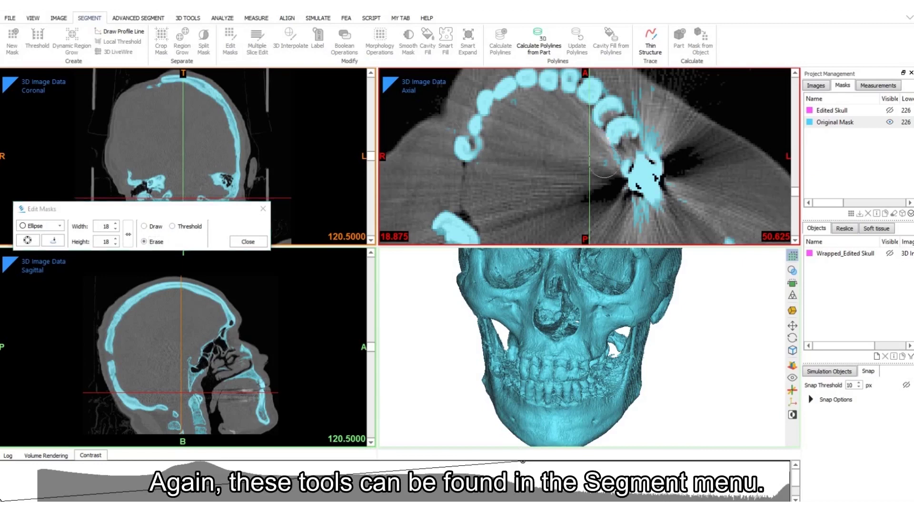
pyautogui.click(608, 163)
pyautogui.moveTo(631, 214); pyautogui.dragTo(635, 212)
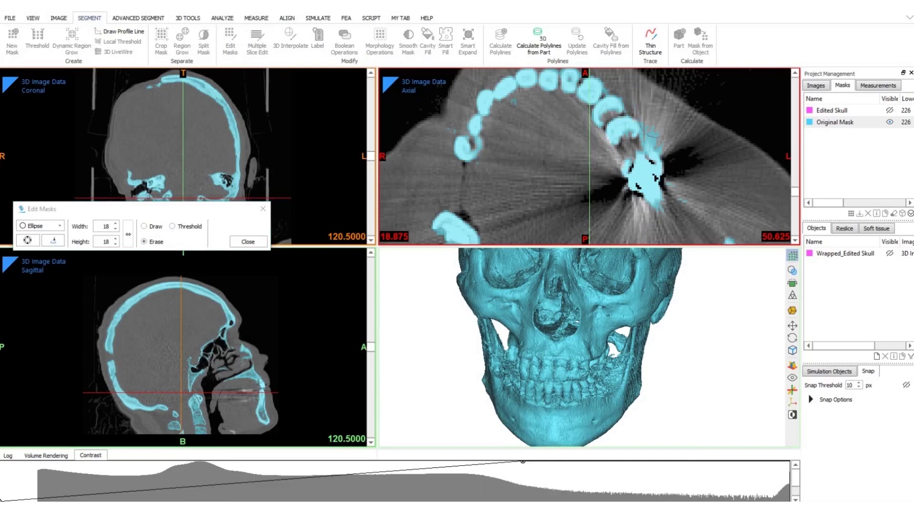
pyautogui.click(661, 140)
pyautogui.click(669, 209)
# Erase the scatter around the metal teeth on the patient's right side in the lower axial slices and finish the mask edit.
pyautogui.scroll(-4, 556, 189)
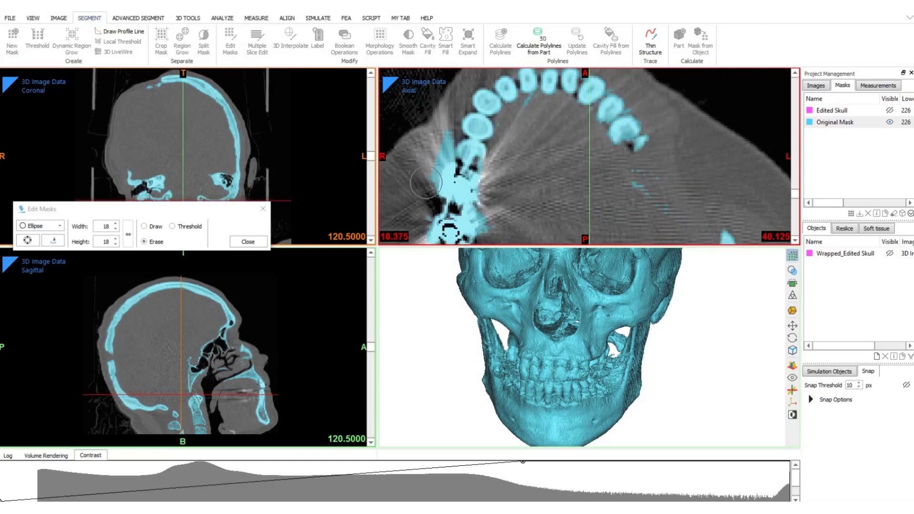
pyautogui.moveTo(425, 180); pyautogui.dragTo(443, 143)
pyautogui.moveTo(506, 202); pyautogui.dragTo(519, 164, button='middle')
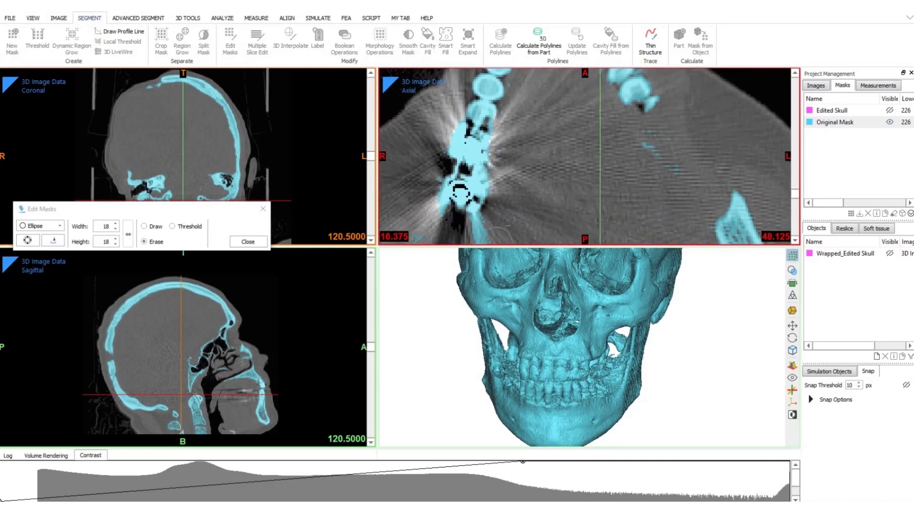
pyautogui.moveTo(487, 241)
pyautogui.mouseDown()
pyautogui.moveTo(482, 228)
pyautogui.moveTo(433, 206)
pyautogui.moveTo(430, 193)
pyautogui.moveTo(440, 183)
pyautogui.moveTo(440, 209)
pyautogui.moveTo(488, 229)
pyautogui.moveTo(500, 174)
pyautogui.mouseUp()
pyautogui.scroll(-1, 440, 183)
pyautogui.moveTo(452, 104); pyautogui.dragTo(441, 119)
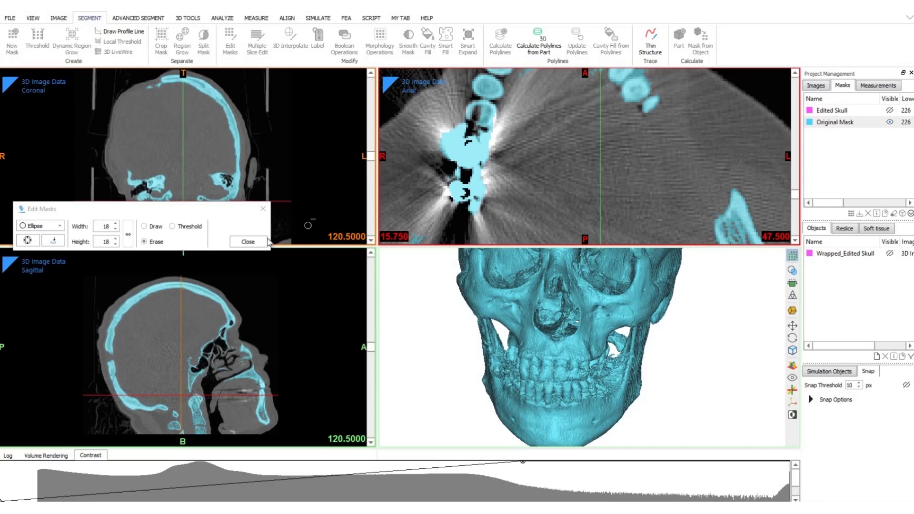
pyautogui.click(248, 242)
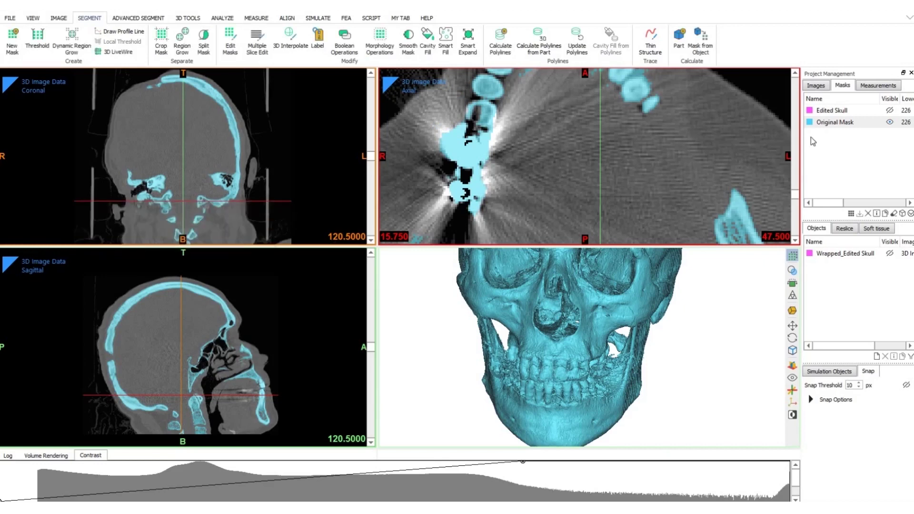
# Hide the Original Mask and show the Wrapped_Edited Skull contours on the axial slices around the metal tooth.
pyautogui.click(890, 122)
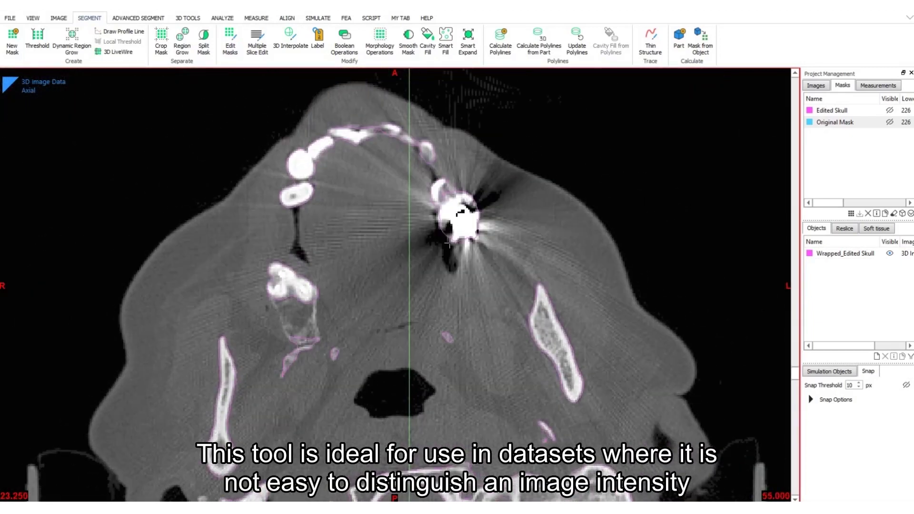
pyautogui.keyDown('ctrl'); pyautogui.moveTo(452, 241); pyautogui.dragTo(457, 218, button='right'); pyautogui.keyUp('ctrl')
pyautogui.moveTo(466, 234); pyautogui.dragTo(502, 300, button='middle')
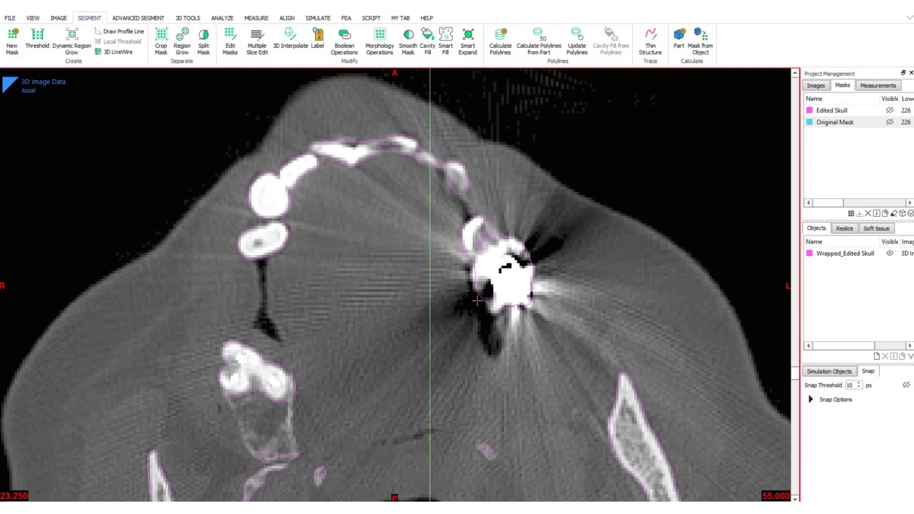
pyautogui.scroll(6, 478, 301)
pyautogui.scroll(5, 478, 300)
# Start Contour Editing with Wrapped_Edited Skull as the main entity.
pyautogui.click(187, 20)
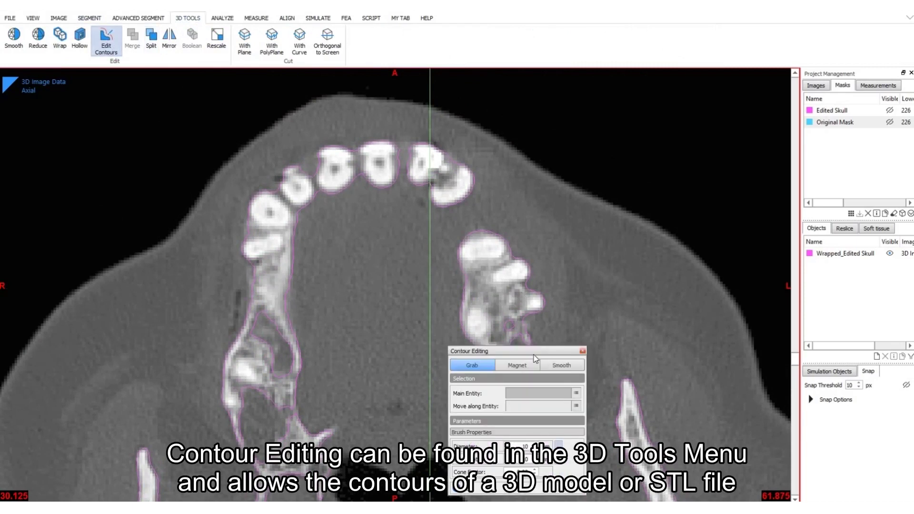
pyautogui.moveTo(530, 354); pyautogui.dragTo(134, 91)
pyautogui.click(178, 132)
pyautogui.click(209, 150)
# Using the Magnet option with a 10 mm diameter, redraw the model contour along the metal tooth's edge on the patient's left side.
pyautogui.scroll(-10, 486, 312)
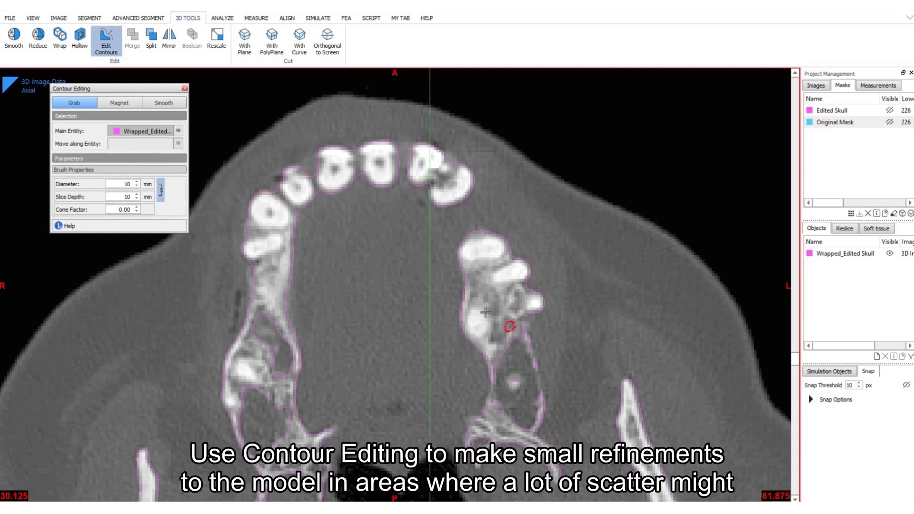
pyautogui.scroll(-3, 485, 313)
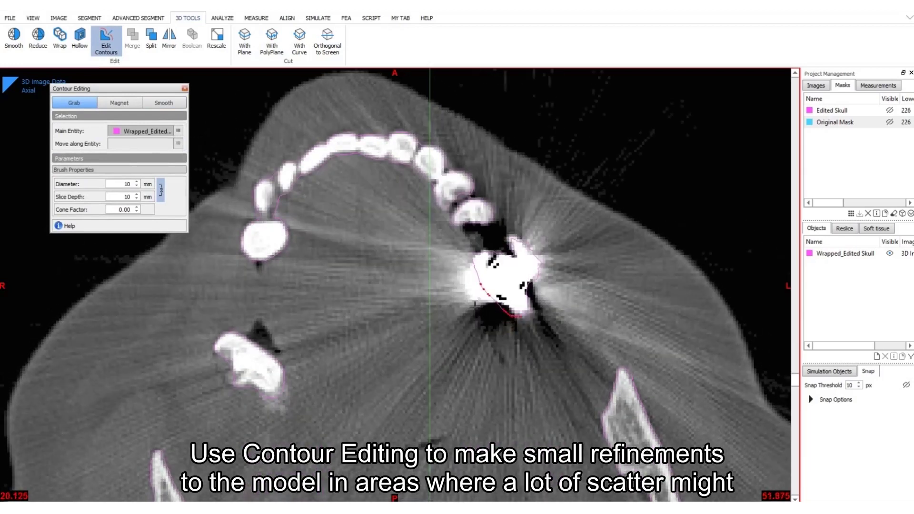
pyautogui.click(119, 103)
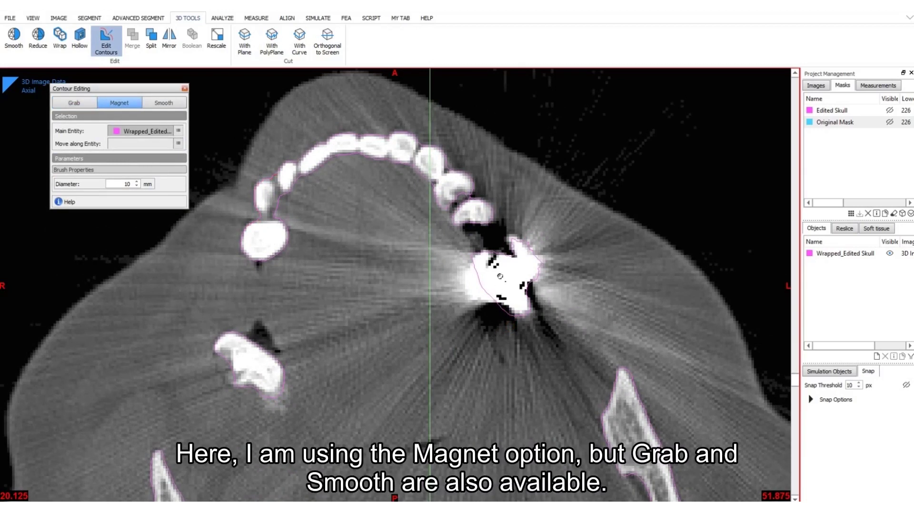
pyautogui.scroll(3, 504, 298)
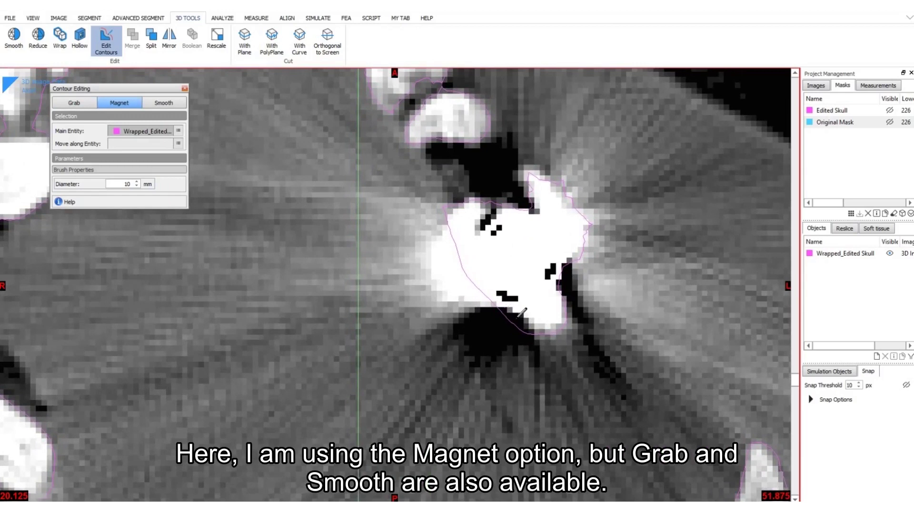
pyautogui.moveTo(521, 317)
pyautogui.mouseDown()
pyautogui.moveTo(542, 326)
pyautogui.moveTo(571, 313)
pyautogui.mouseUp()
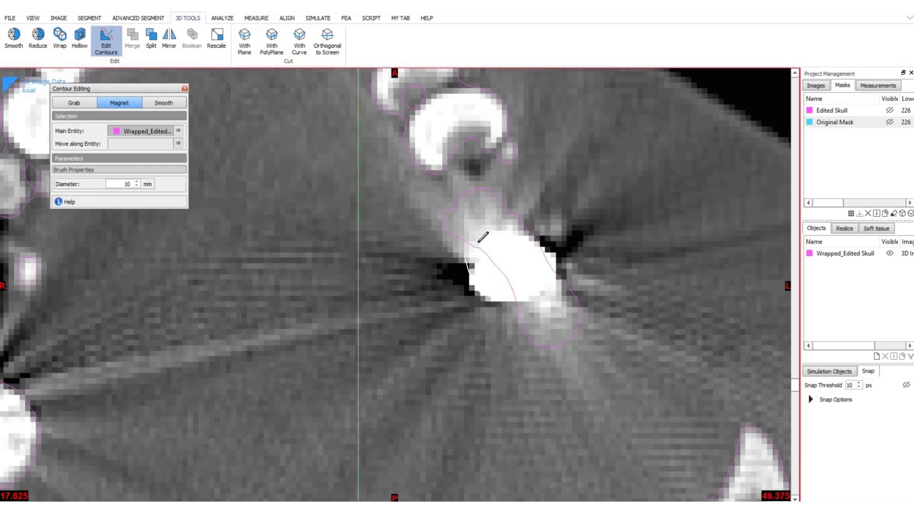
pyautogui.moveTo(493, 301)
pyautogui.mouseDown()
pyautogui.moveTo(479, 273)
pyautogui.moveTo(482, 294)
pyautogui.mouseUp()
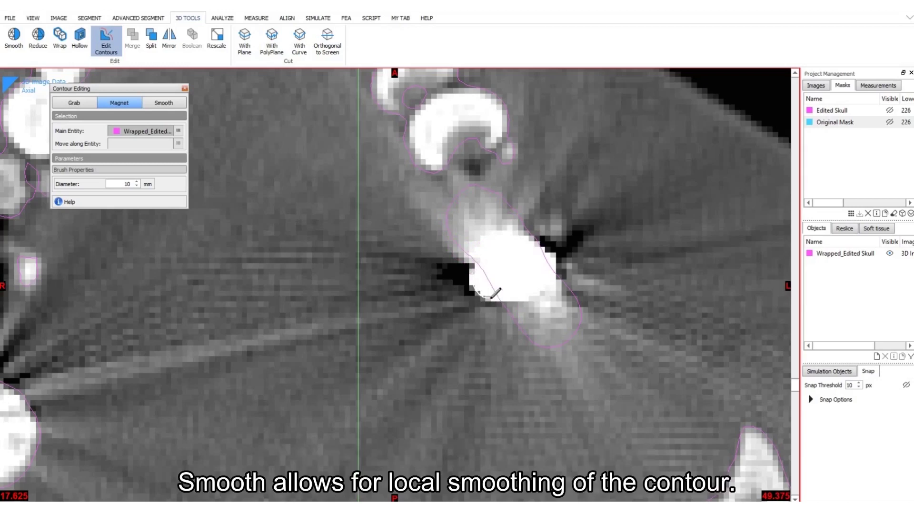
# Refine the metal teeth contours with Grab and with Smooth at 14 mm diameter and 0.50 strength, and finish contour editing.
pyautogui.click(83, 105)
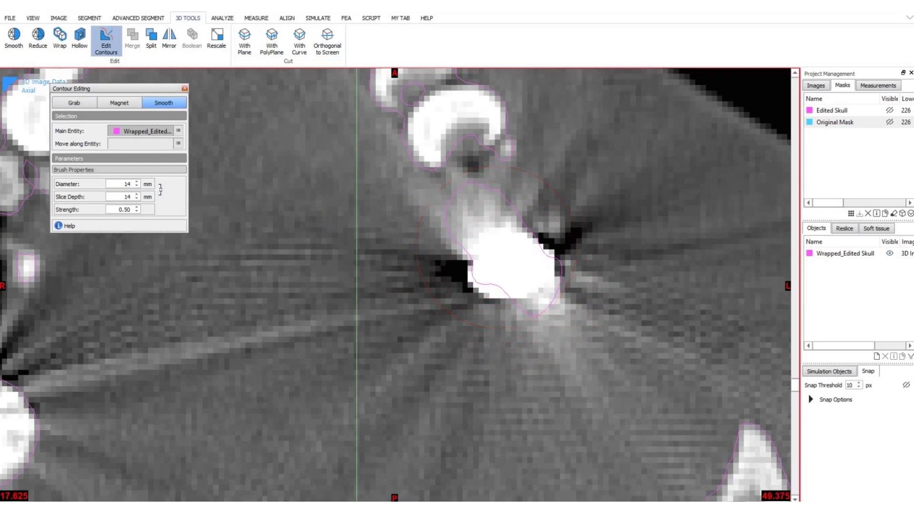
pyautogui.moveTo(618, 314); pyautogui.dragTo(607, 287, button='middle')
pyautogui.moveTo(666, 468); pyautogui.dragTo(634, 405, button='middle')
pyautogui.keyDown('ctrl'); pyautogui.moveTo(639, 408); pyautogui.dragTo(651, 414, button='right'); pyautogui.keyUp('ctrl')
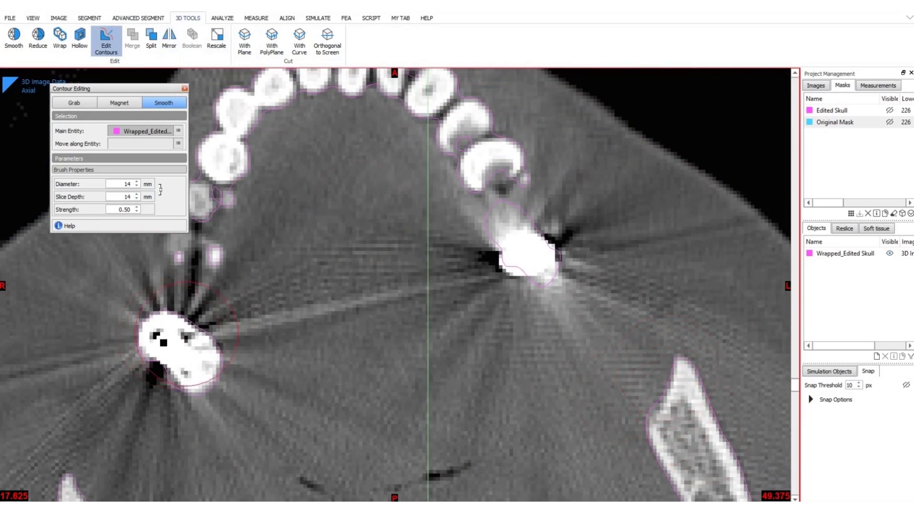
pyautogui.click(193, 336)
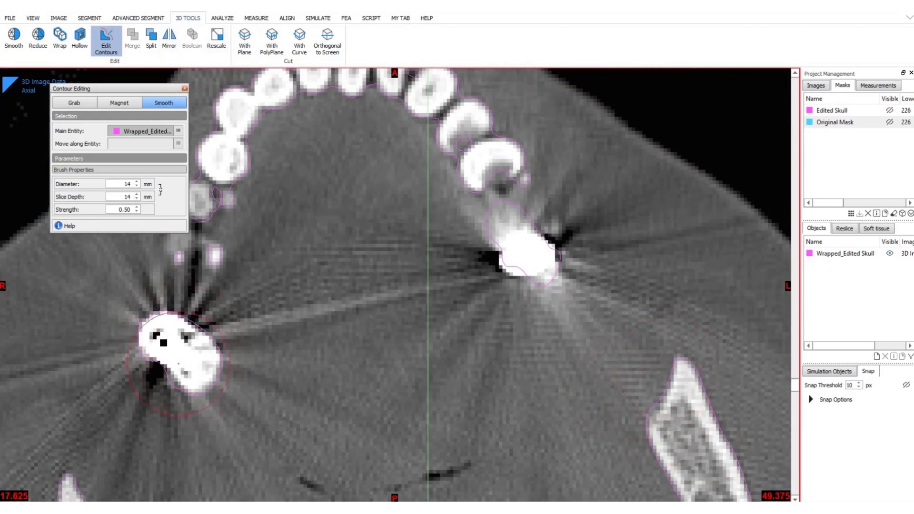
pyautogui.click(184, 89)
# Restore the four-view layout and examine the teeth of Wrapped_Edited Skull in the 3D view.
pyautogui.press('space')
pyautogui.scroll(-2, 600, 370)
pyautogui.moveTo(622, 383); pyautogui.dragTo(574, 383, button='right')
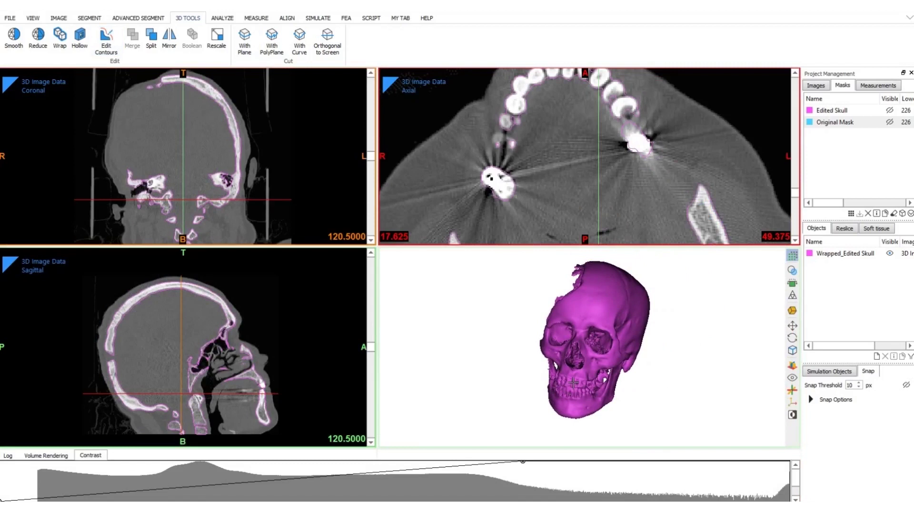
pyautogui.scroll(2, 574, 382)
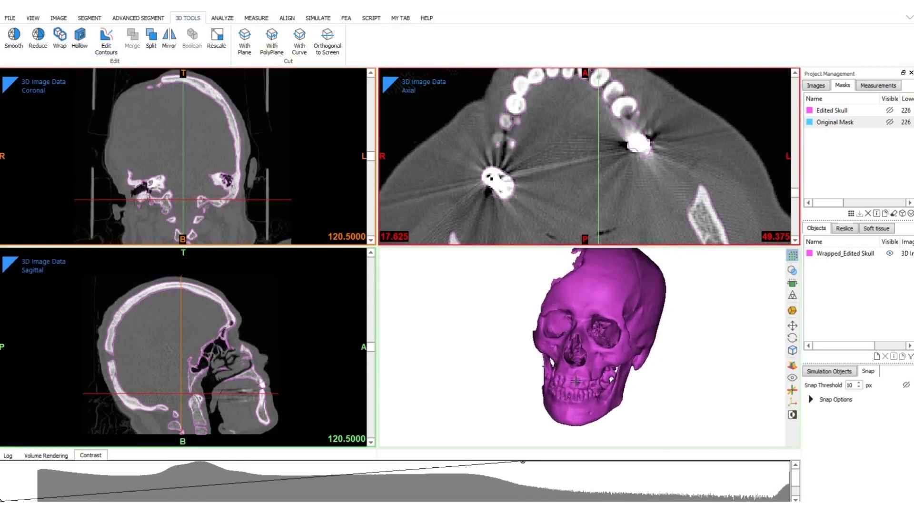